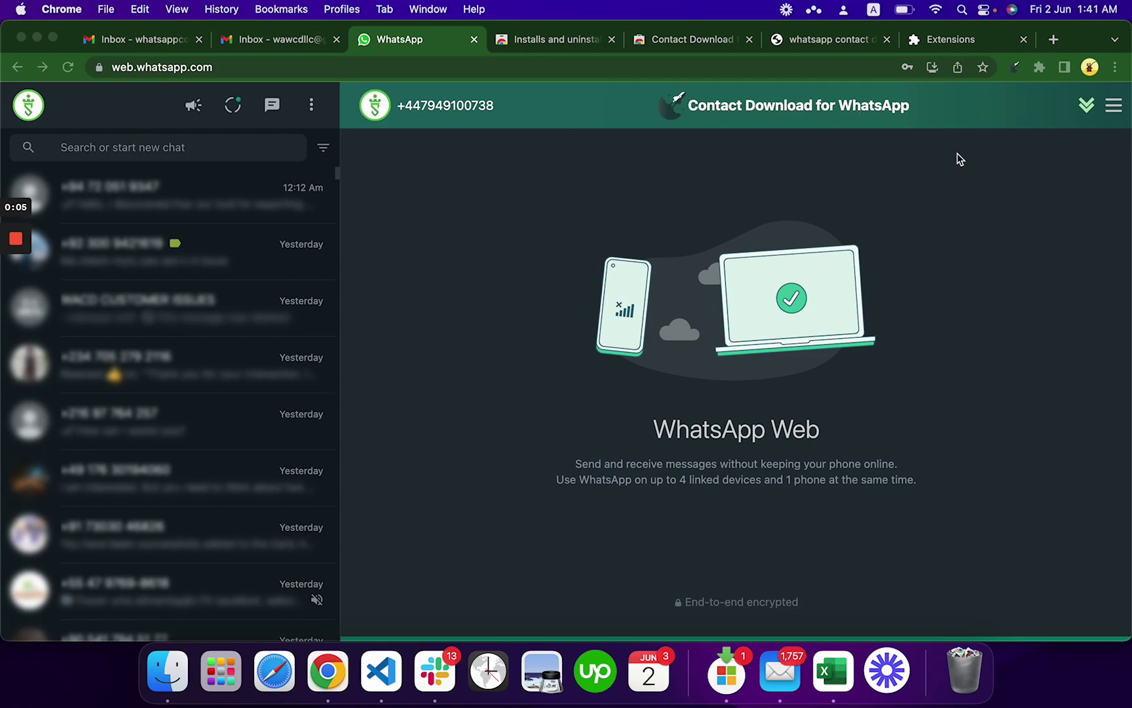
Open the Contact Download extension panel and close the 'Avail Discount Offer' popup.
left_click(1087, 106)
left_click(1086, 106)
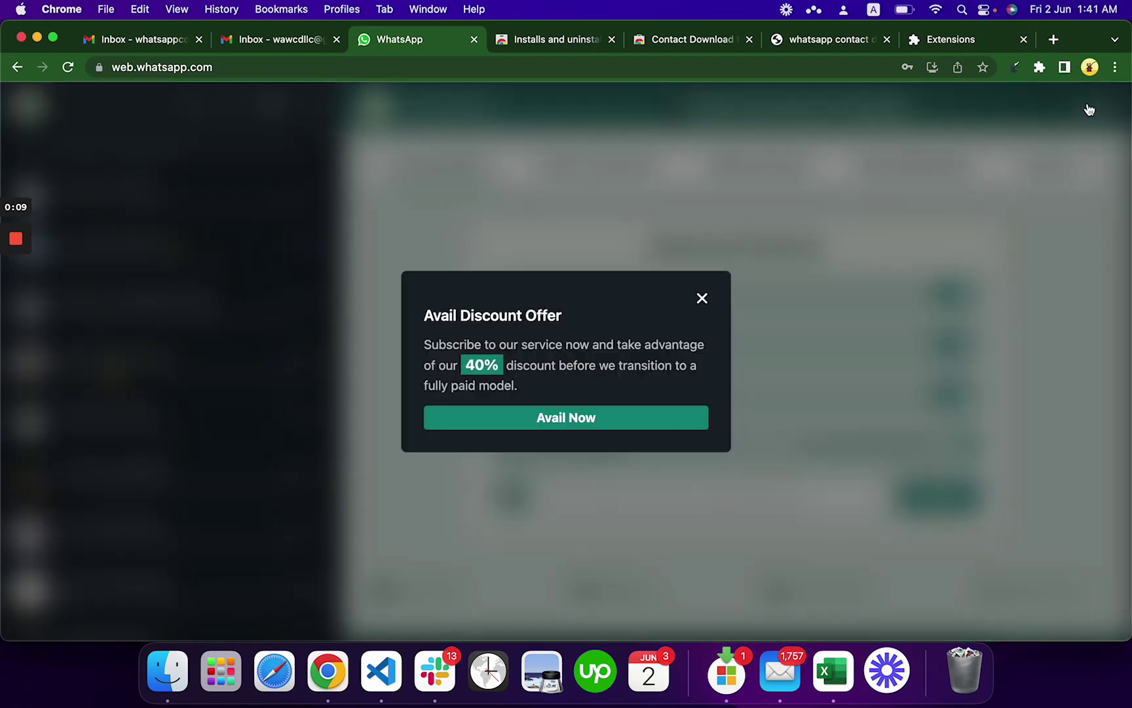
left_click(701, 298)
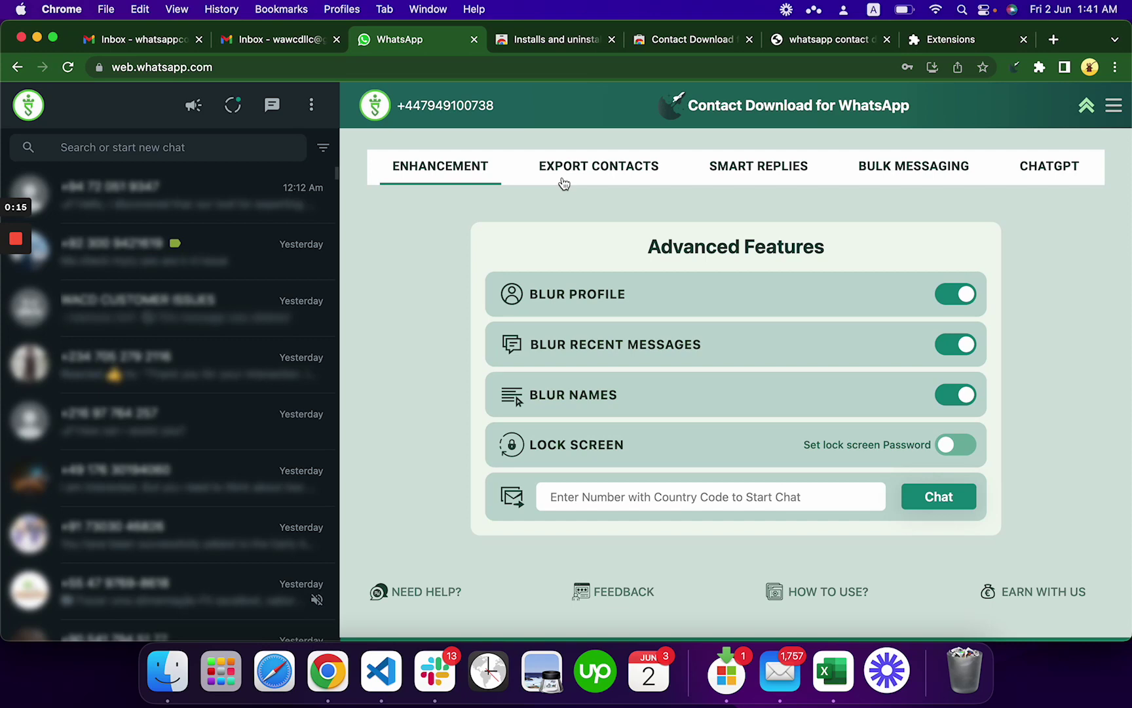
Show the CHATGPT tab with the authorization key and OpenAI webhook URL.
left_click(1035, 176)
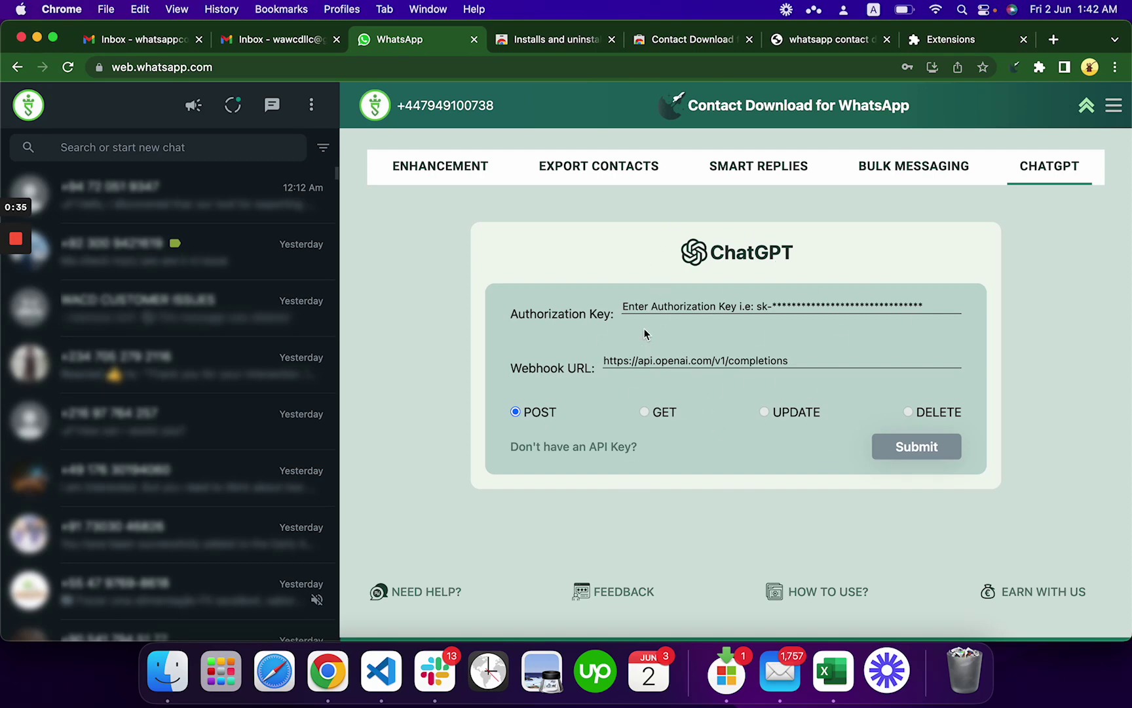
Open Smart Replies and enter 'John' as the expected keyword.
left_click(729, 169)
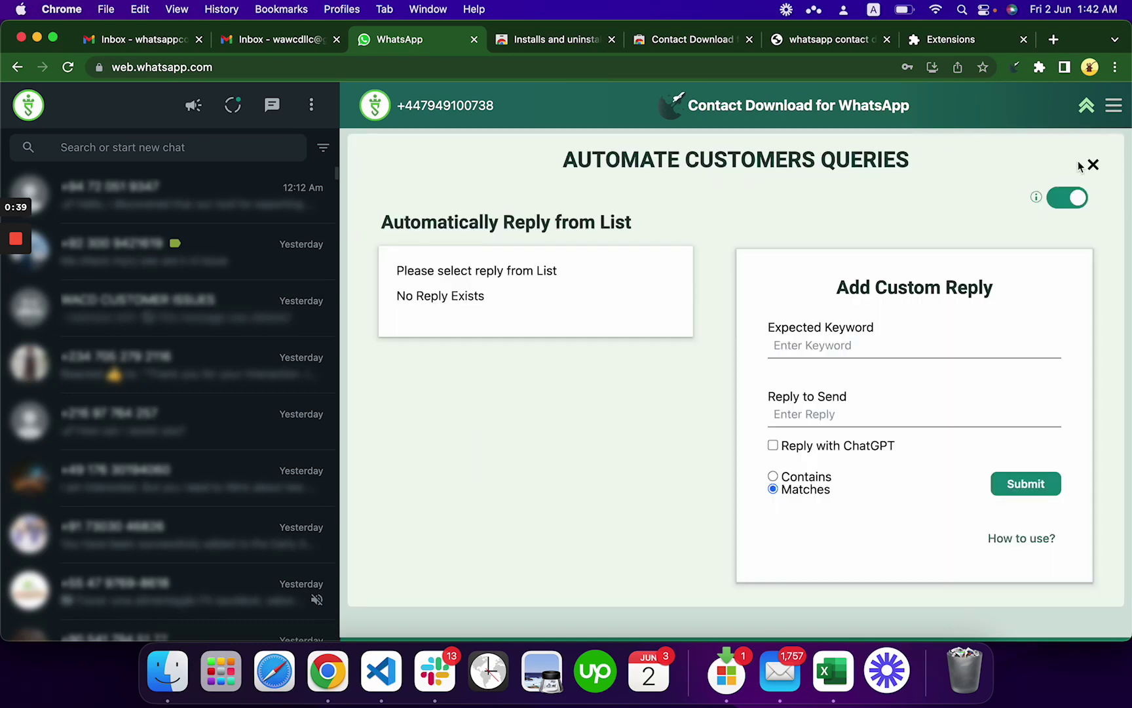
left_click(1090, 166)
left_click(753, 171)
left_click(834, 344)
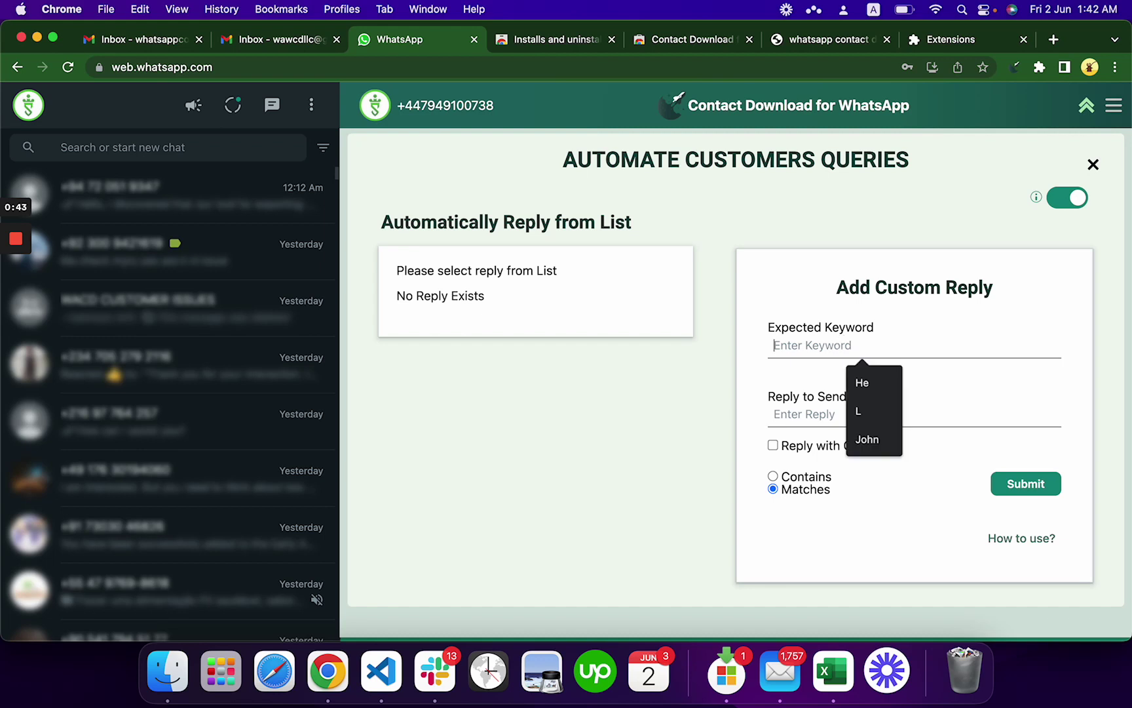
type("John")
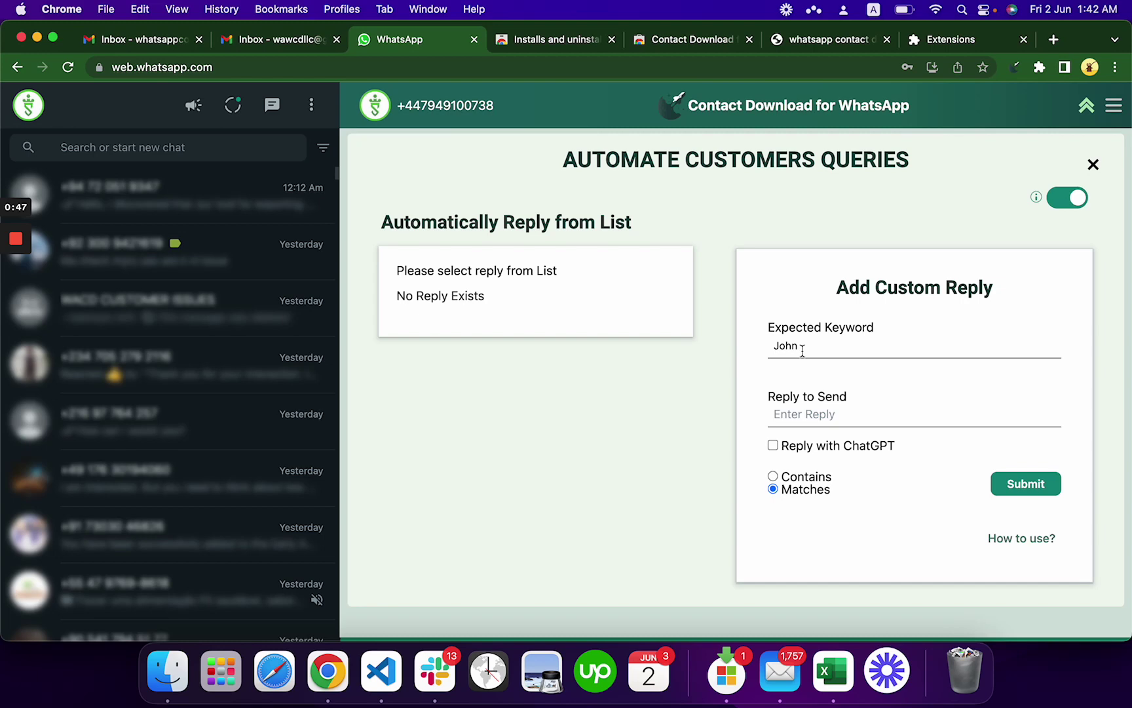
left_click_drag(813, 346, 753, 350)
left_click(813, 350)
left_click_drag(813, 350, 757, 353)
Make the John reply ChatGPT-generated with Contains matching, submit it, and close Smart Replies.
left_click(793, 412)
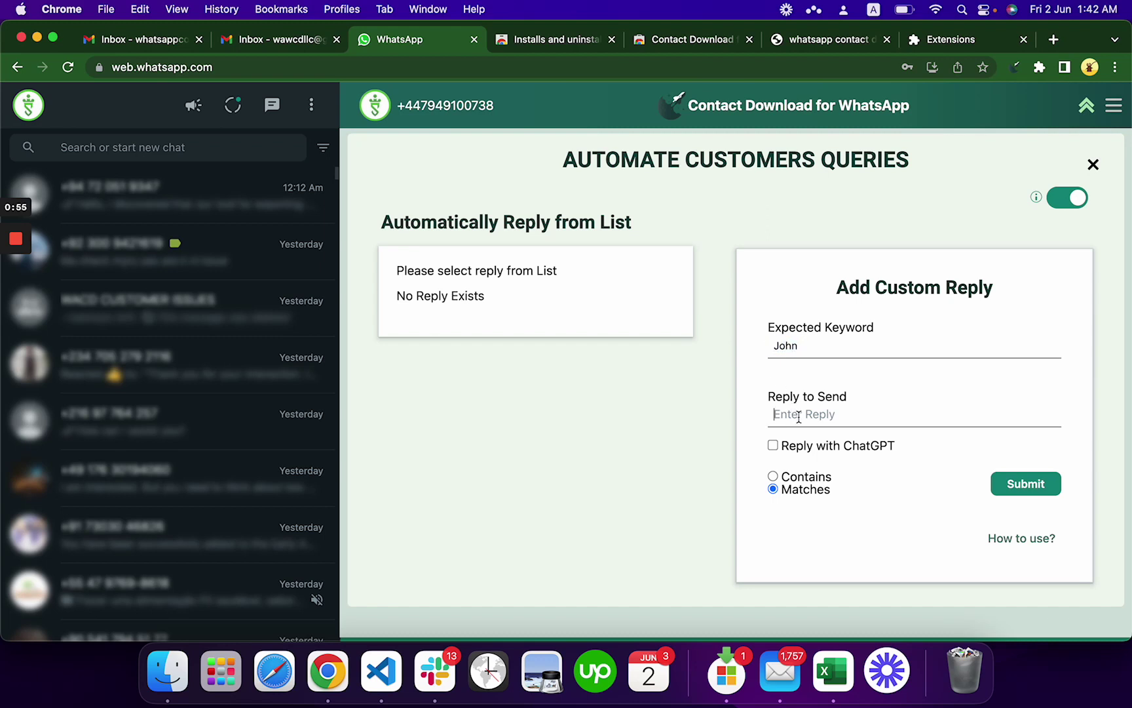
left_click(773, 446)
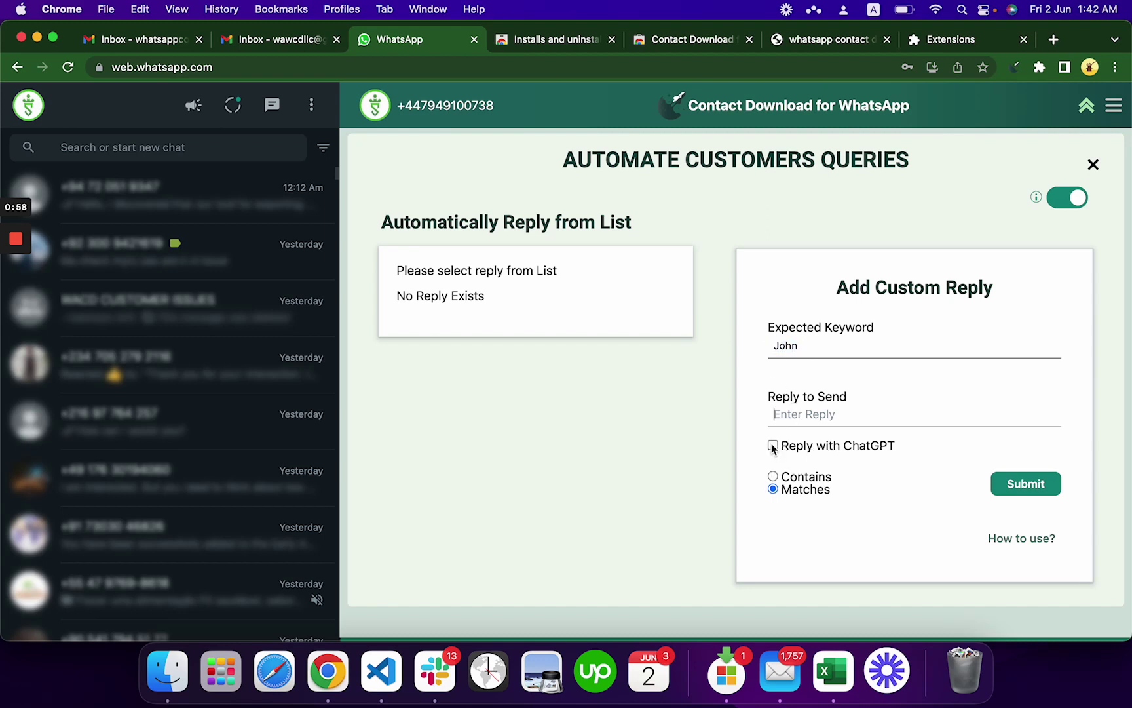
left_click(773, 477)
left_click_drag(806, 351, 737, 350)
left_click(1022, 488)
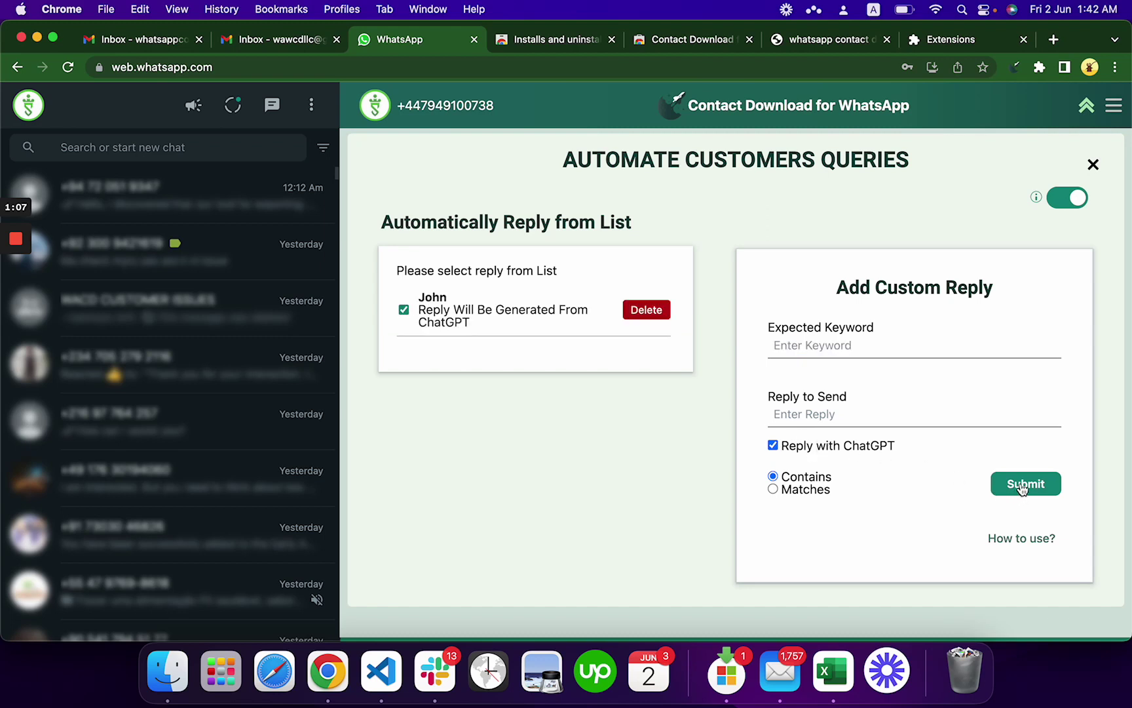
left_click(1092, 165)
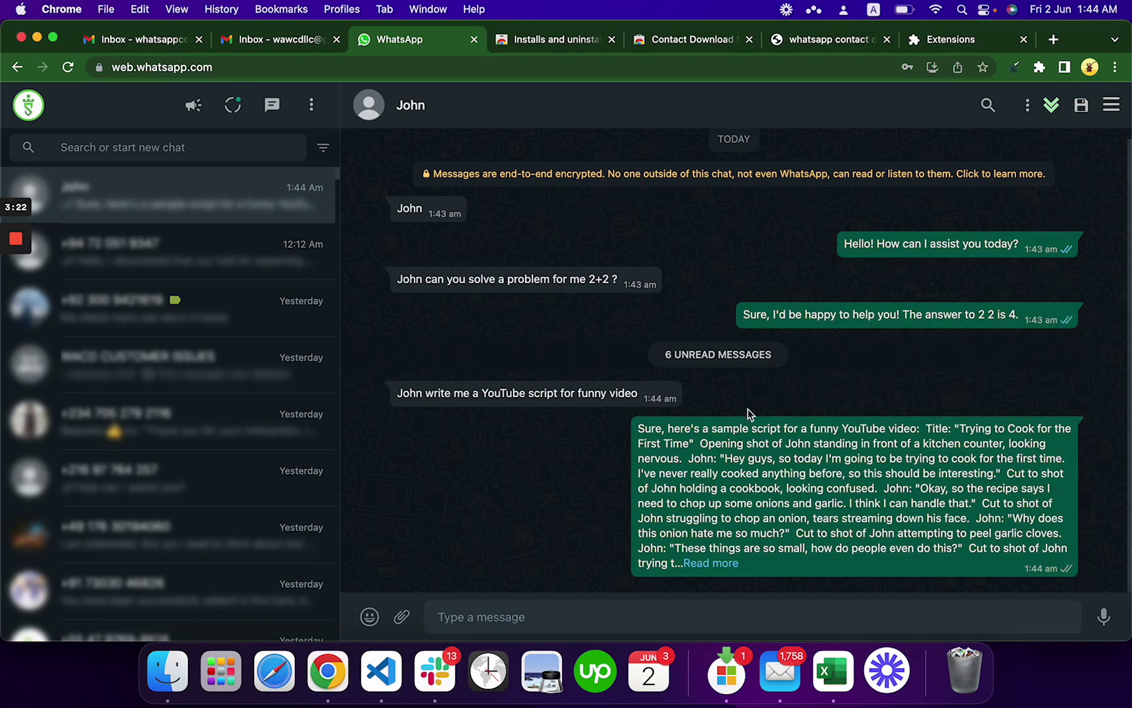
Expand John's long cooking-script reply via 'Read more', then reopen the extension panel.
left_click(710, 563)
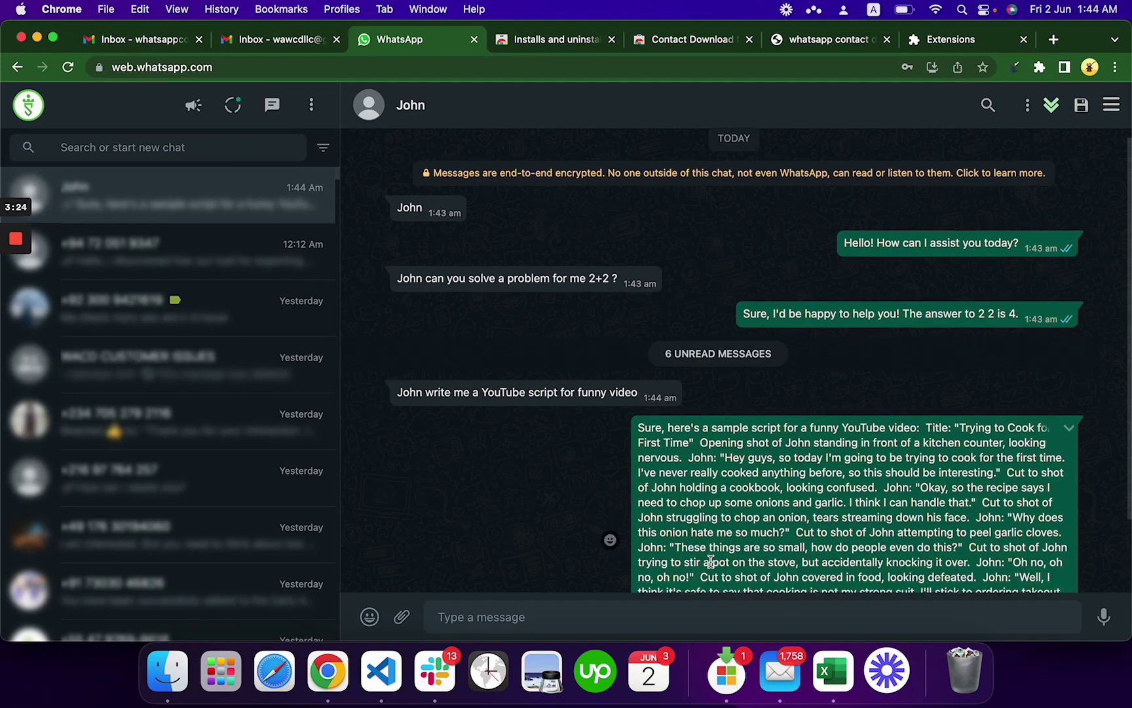
scroll(710, 563, "down", 3)
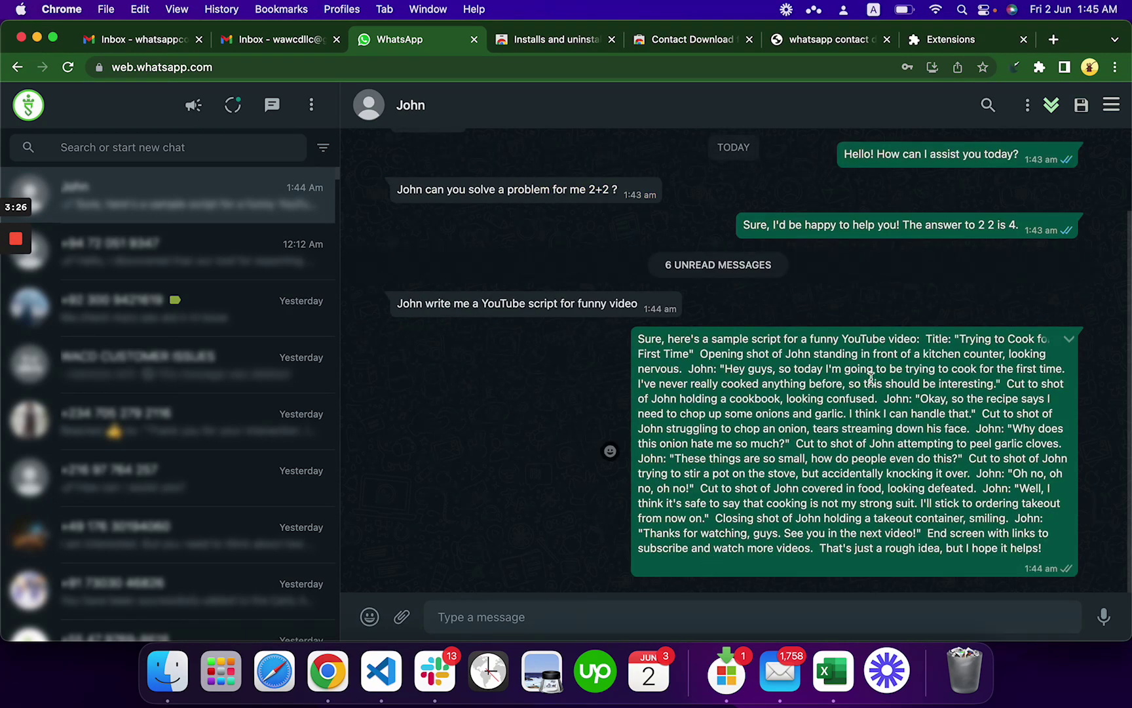
left_click_drag(842, 339, 1003, 547)
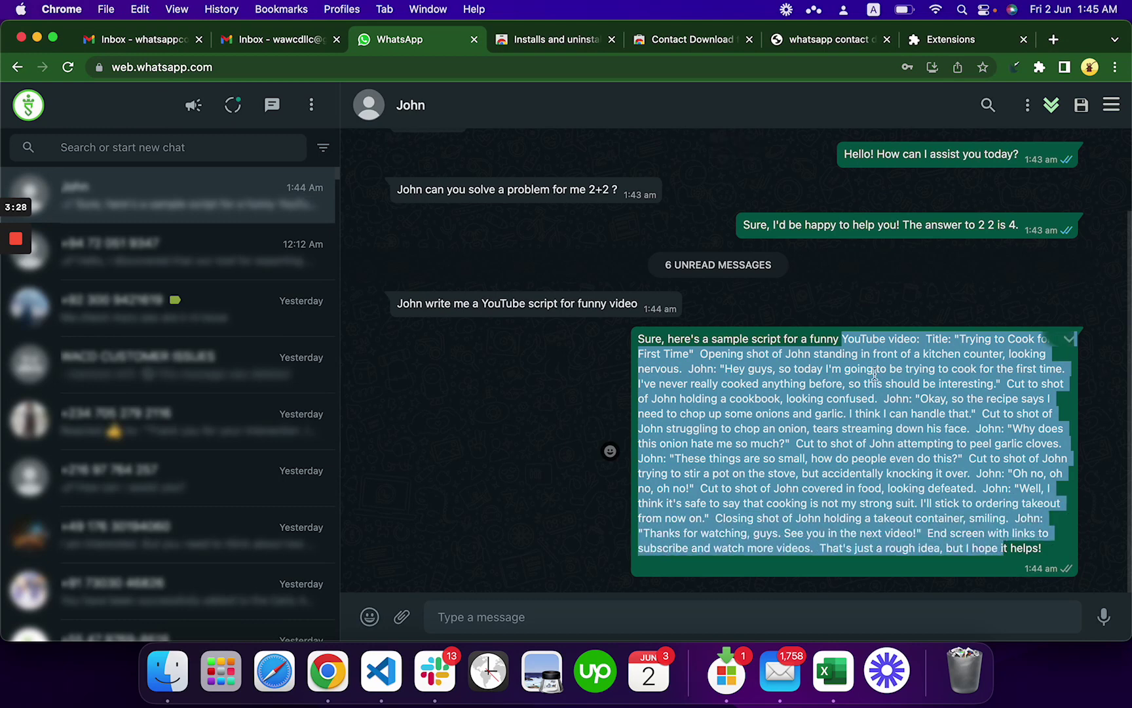
left_click(802, 328)
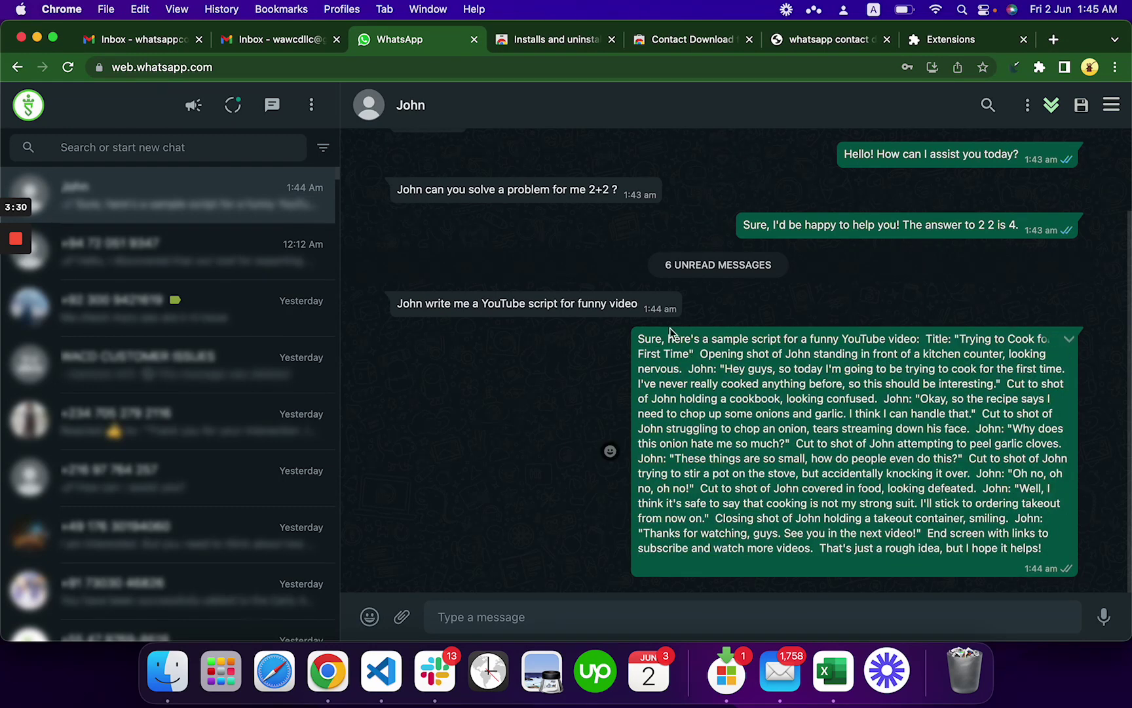
left_click_drag(670, 331, 907, 521)
left_click(908, 439)
left_click(1053, 106)
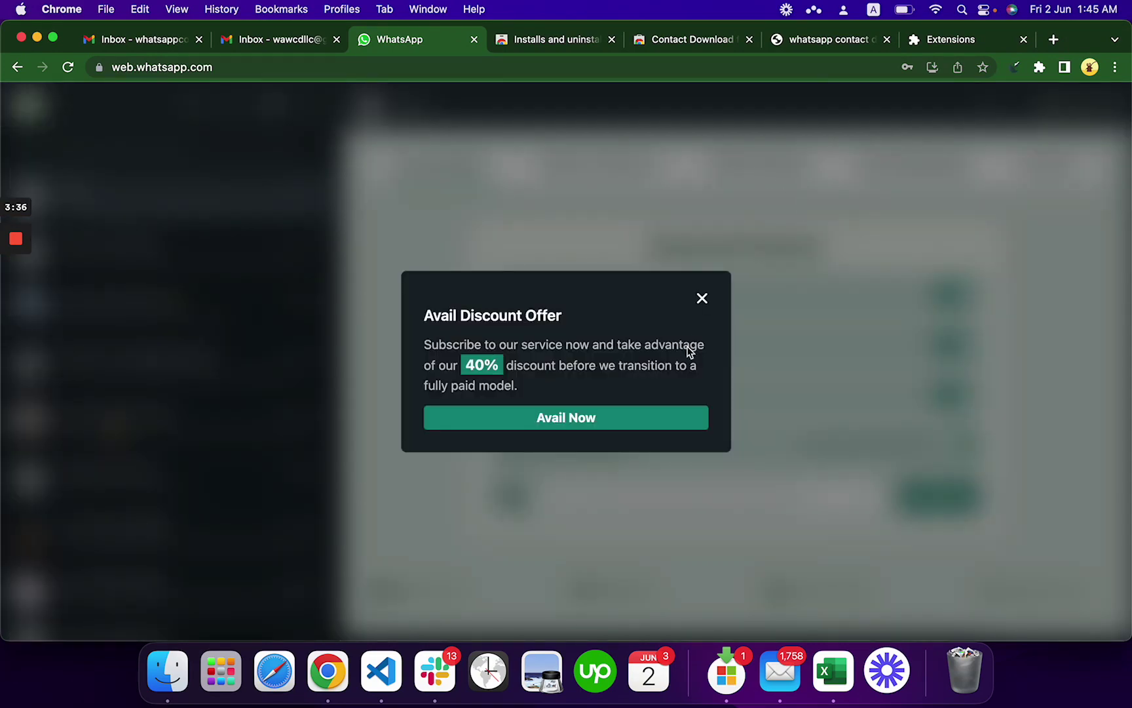
Dismiss the discount popup and enter 'Pizza' as a new Smart Replies keyword.
left_click(701, 298)
left_click(765, 172)
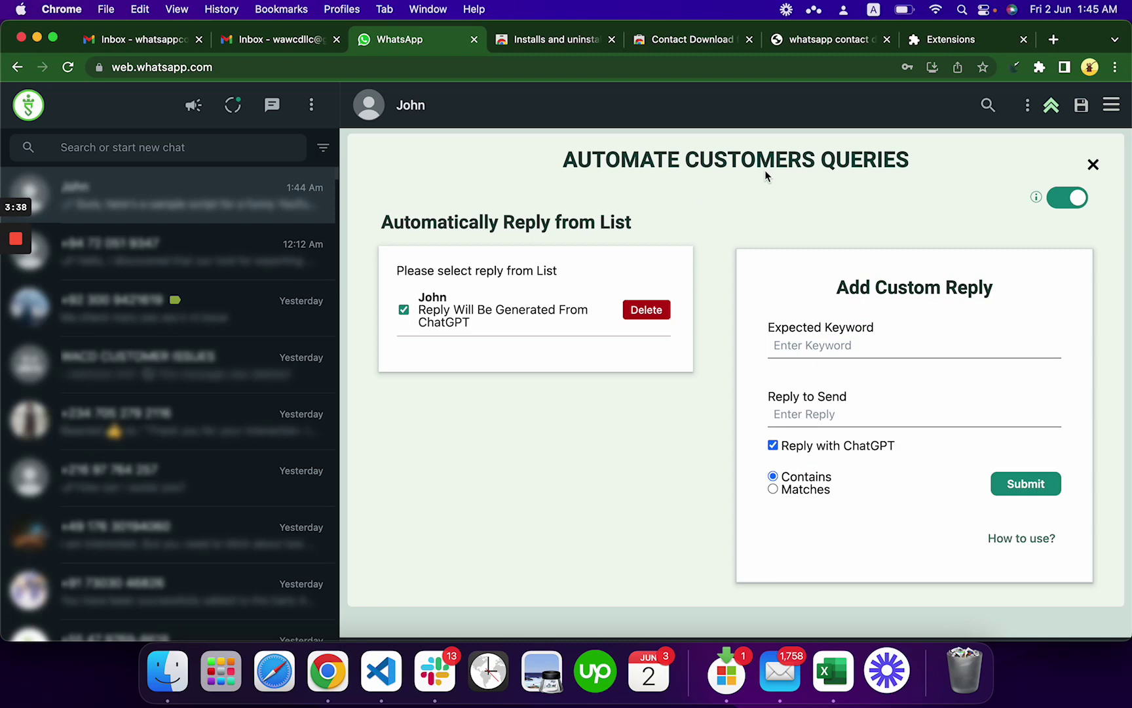
left_click(798, 337)
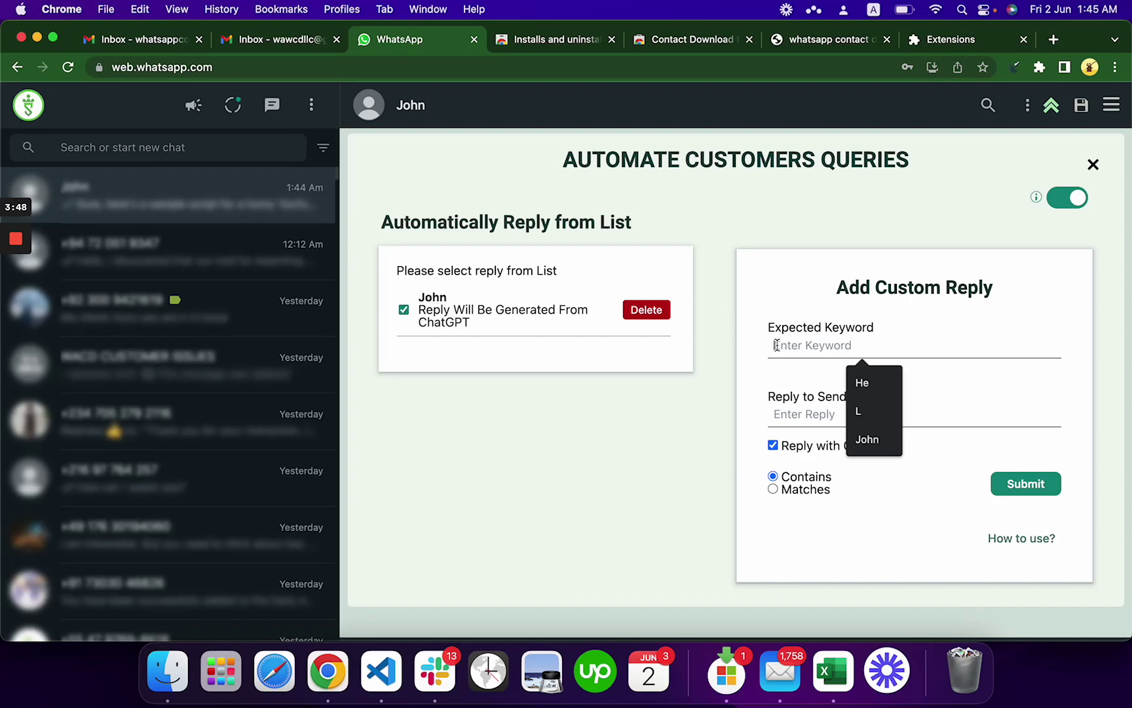
type("P")
key("BackSpace")
key("BackSpace")
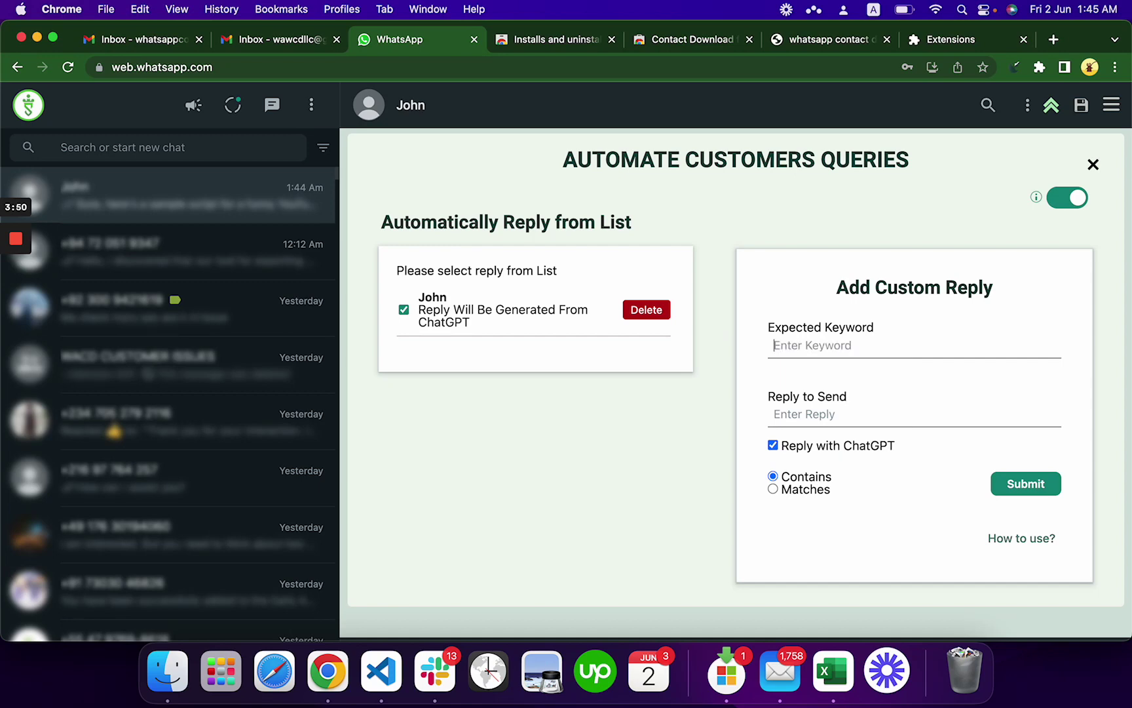
type("Pizza")
Submit the Pizza ChatGPT smart reply and reopen the Smart Replies list.
left_click(1024, 491)
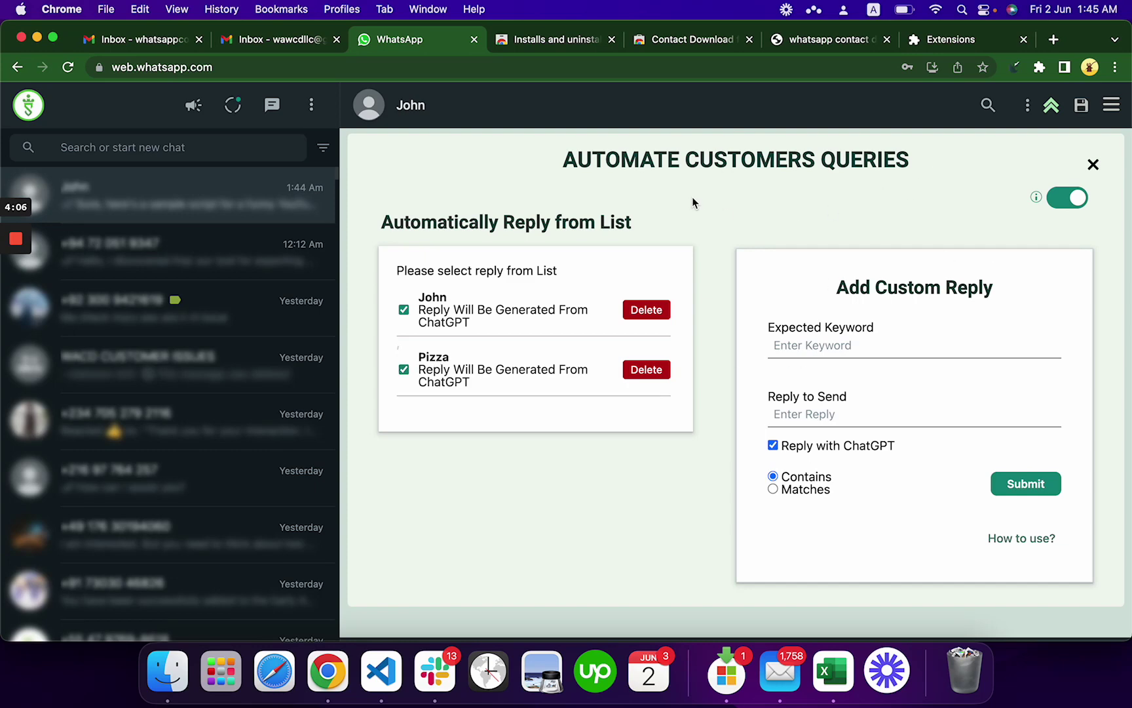
left_click(1092, 165)
left_click(745, 165)
Close the smart replies list and return to the CHATGPT authorization settings.
left_click(1092, 165)
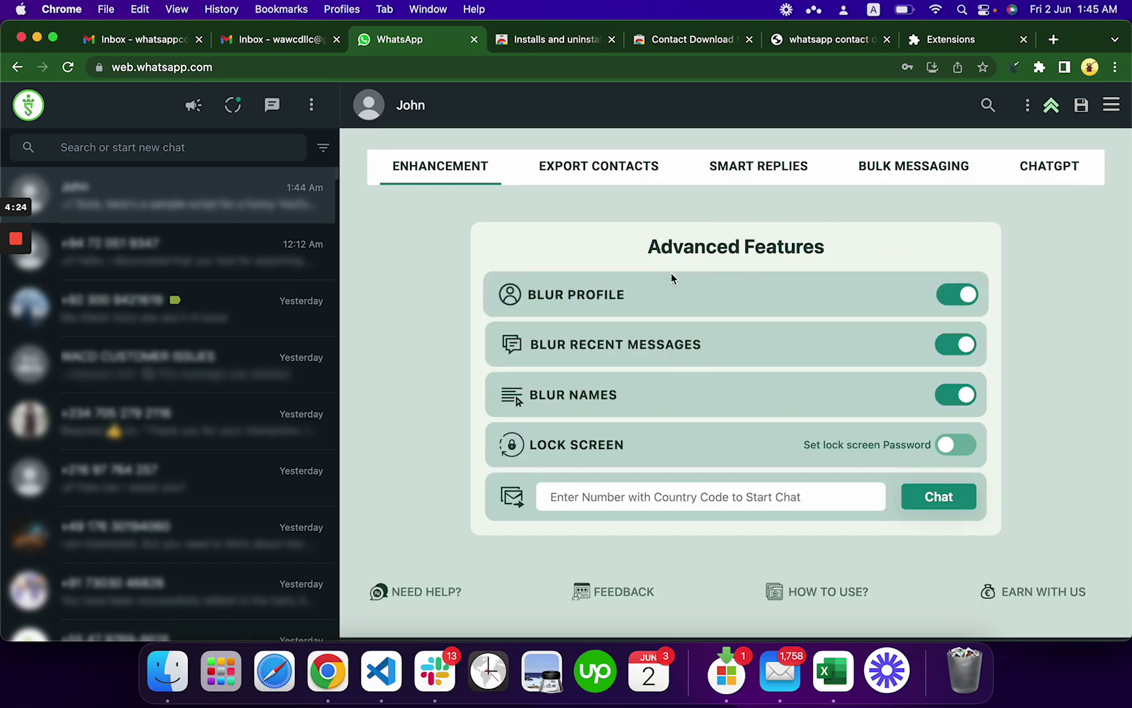
left_click(1040, 168)
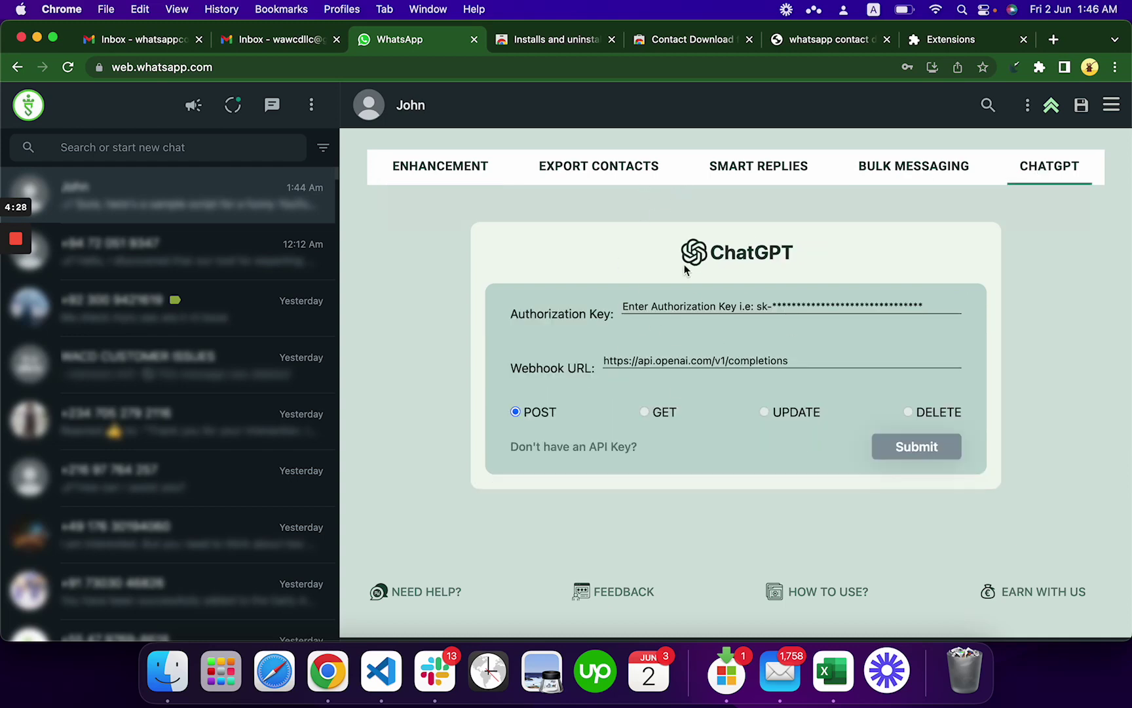